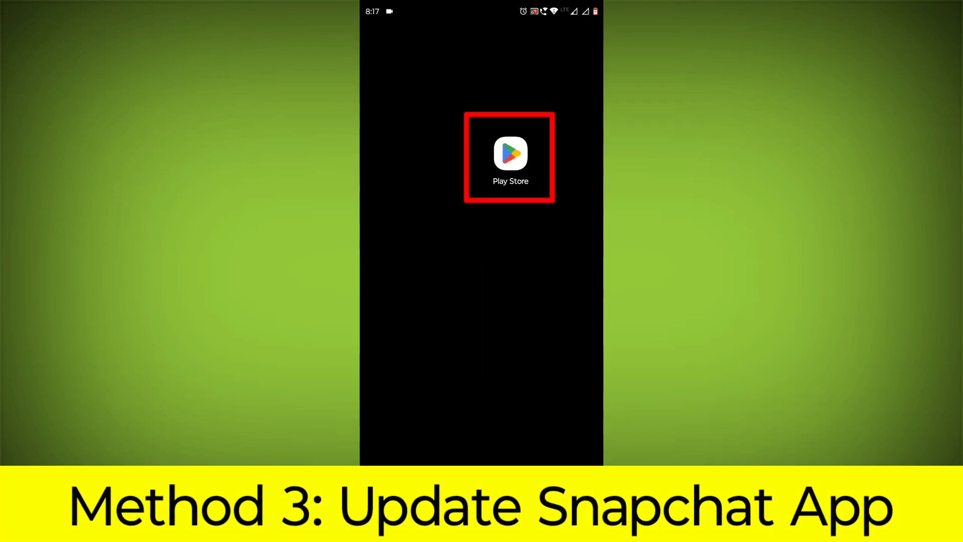
Search the Play Store for 'snapchat', start the Snapchat update, and go back home.
click(510, 157)
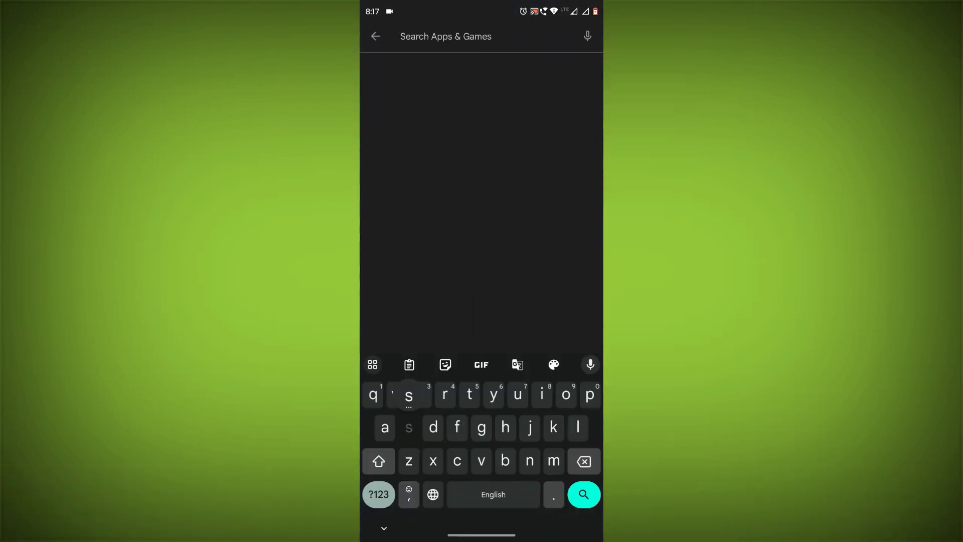
text(snapchat)
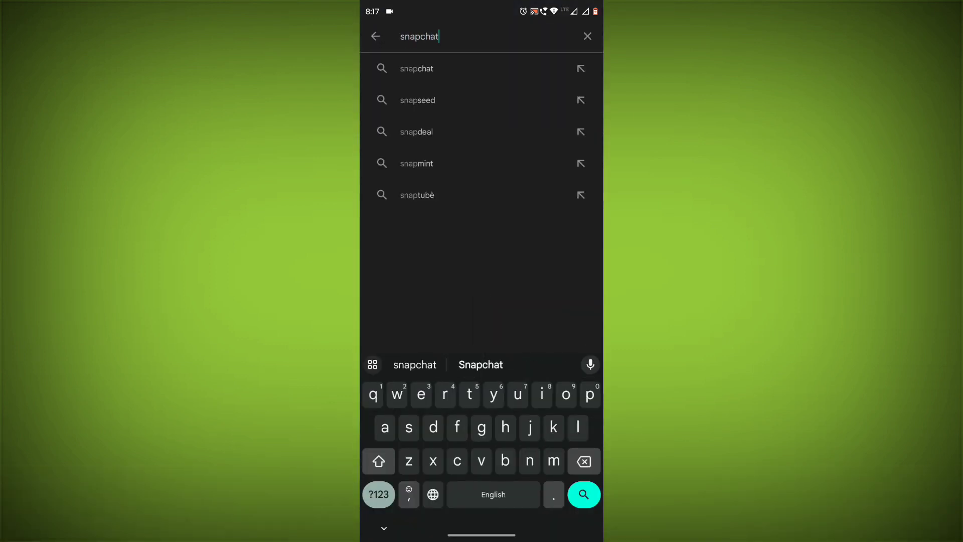
key(Return)
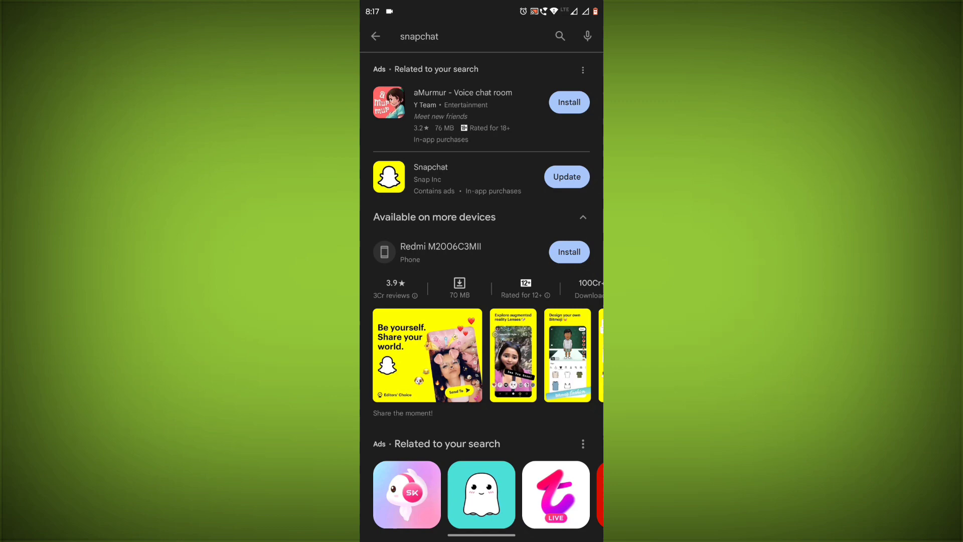
click(451, 177)
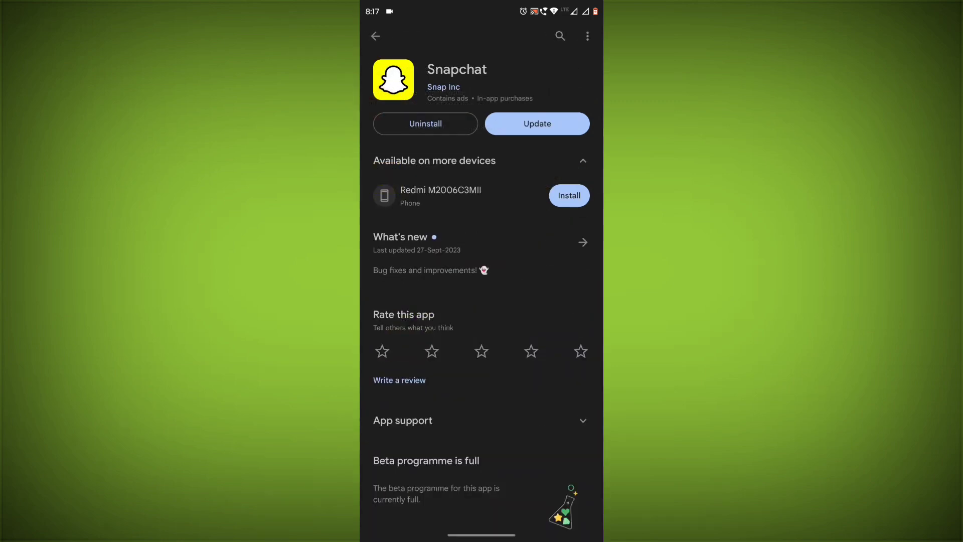
click(537, 123)
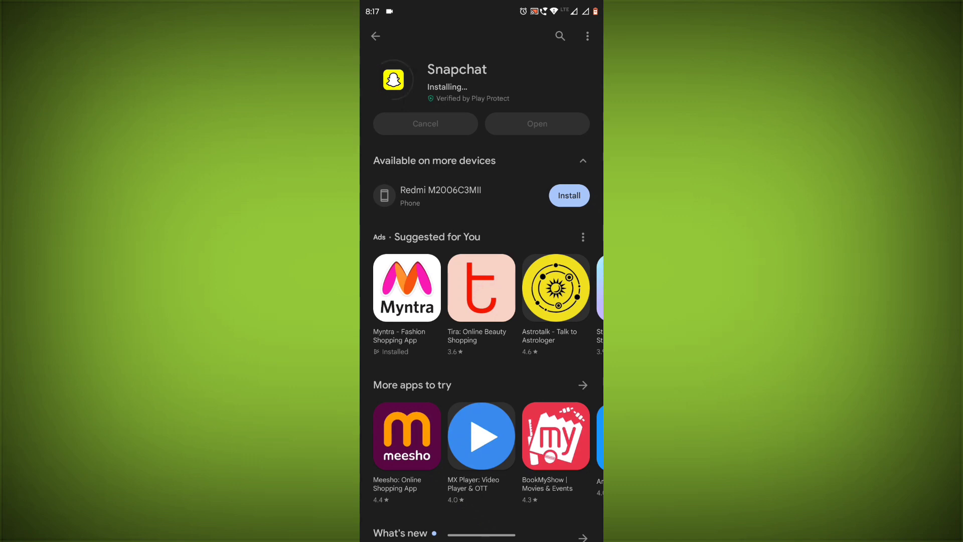
key(super)
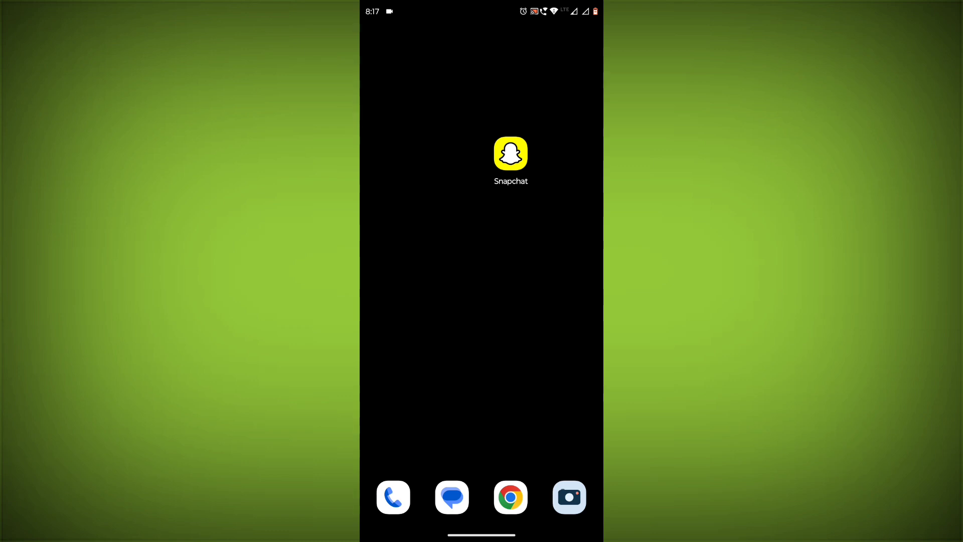
Force-stop Snapchat from its App info page, reached via its home-screen shortcut.
click(511, 153)
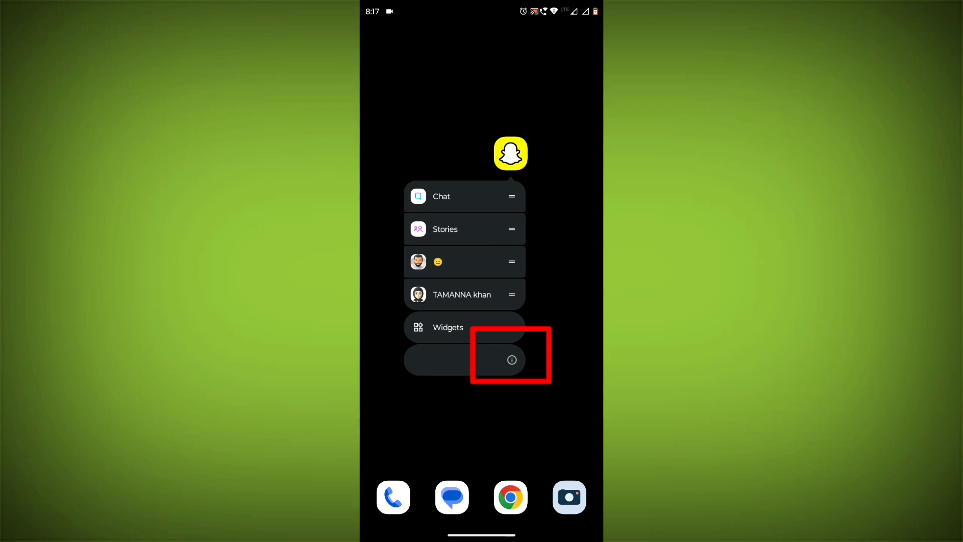
click(511, 359)
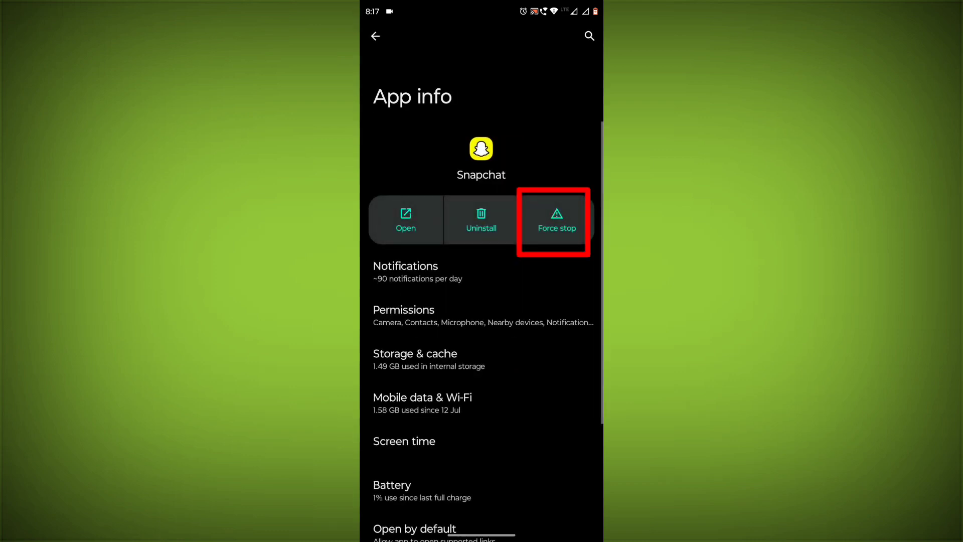
click(556, 219)
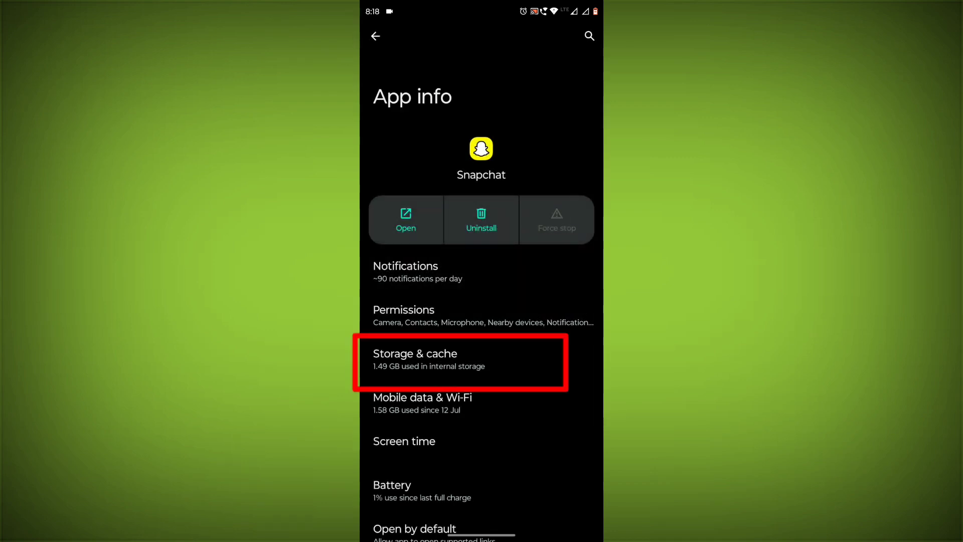
Clear Snapchat's cache to 0 B and bring up the delete-app-data confirmation.
click(519, 359)
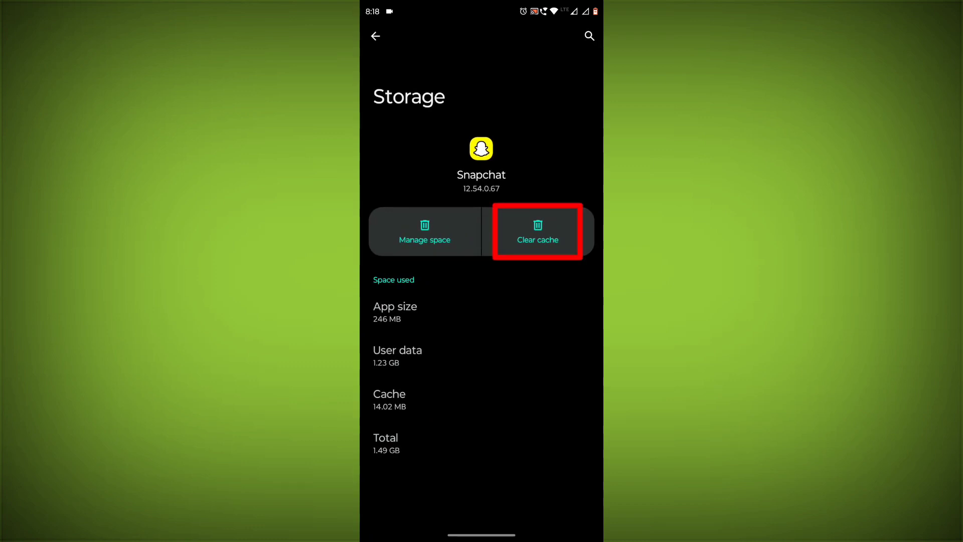
click(537, 231)
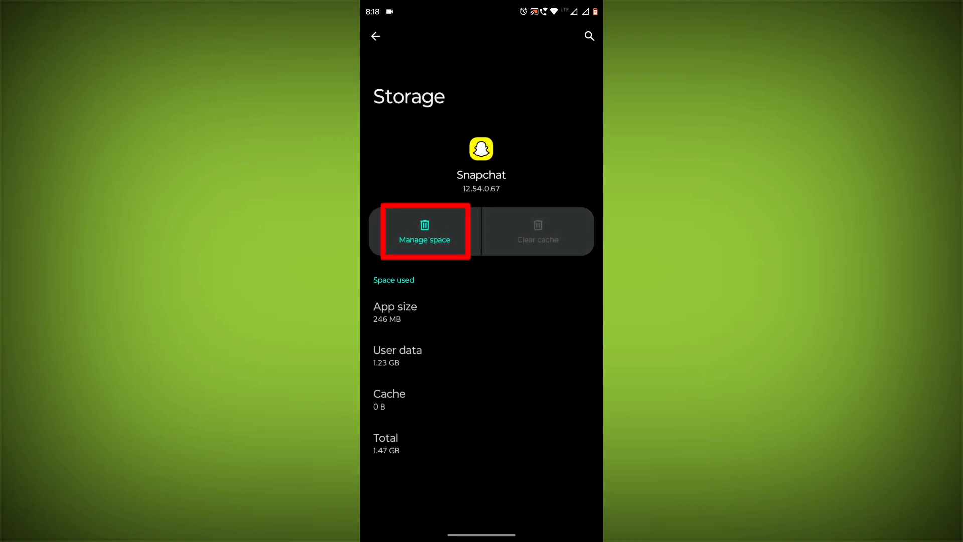
click(424, 231)
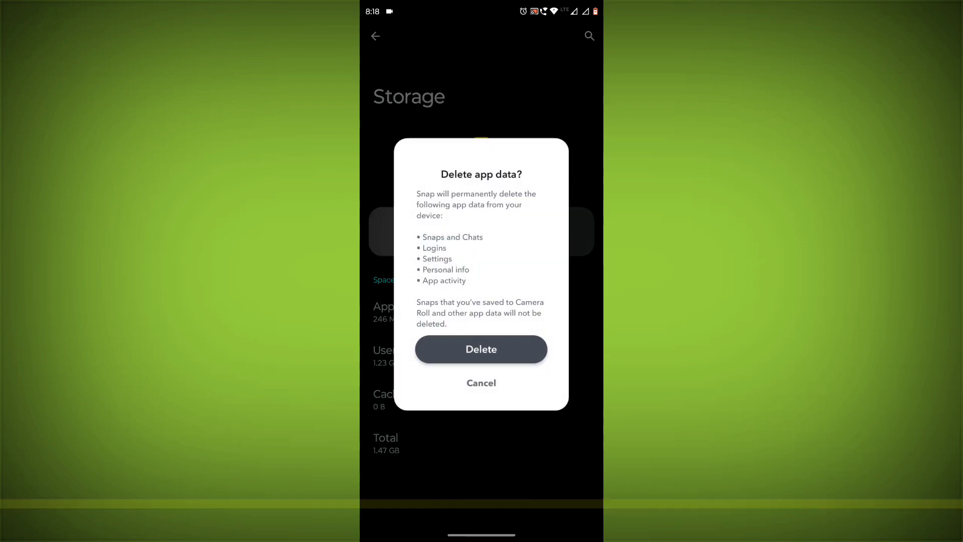